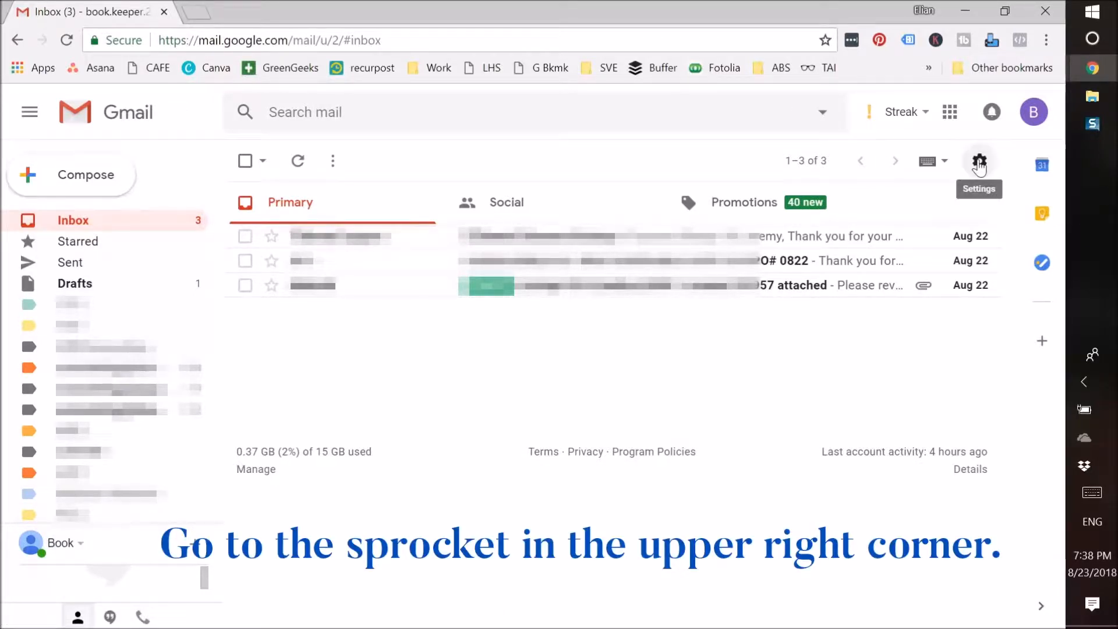
Step: Open Gmail's full Settings from the gear menu, landing on the General tab
left_click(979, 163)
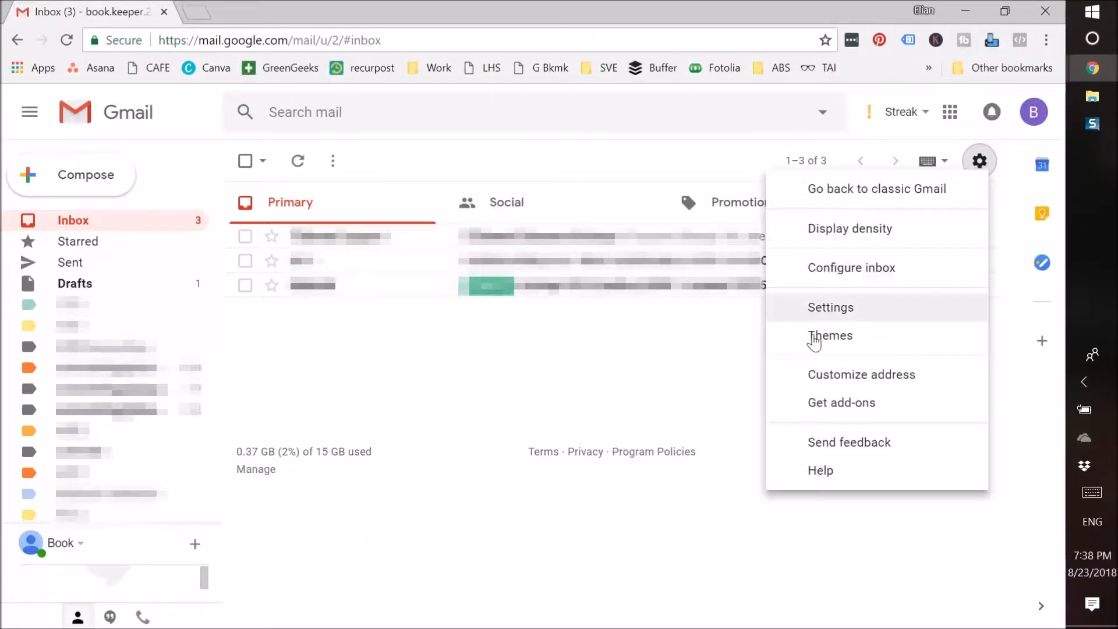
left_click(817, 318)
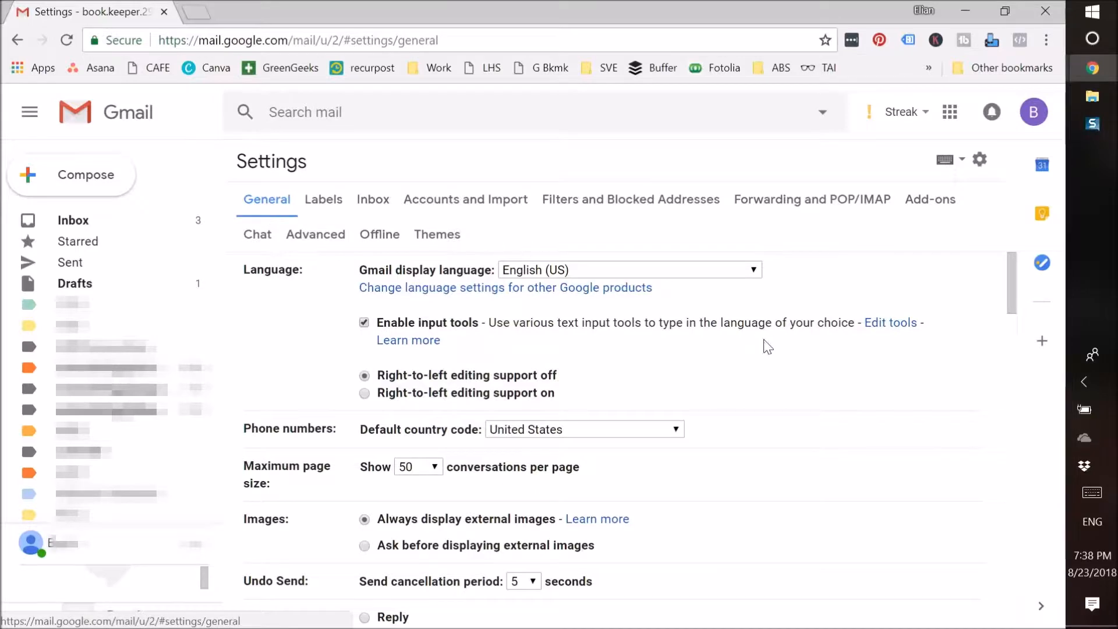
left_click_drag(1008, 285, 1096, 525)
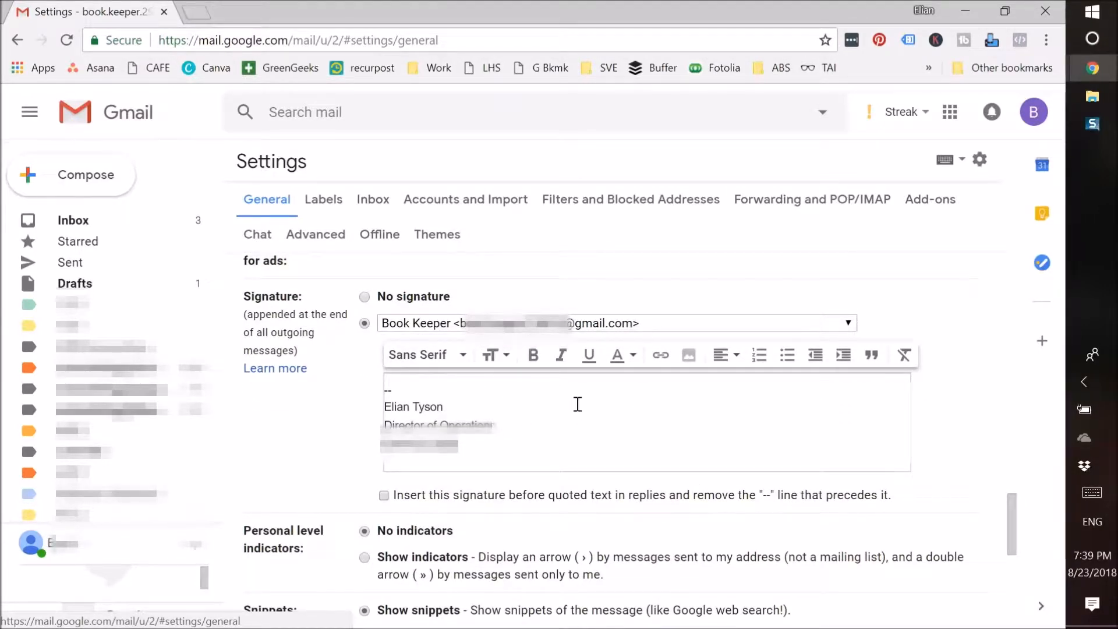
left_click(619, 323)
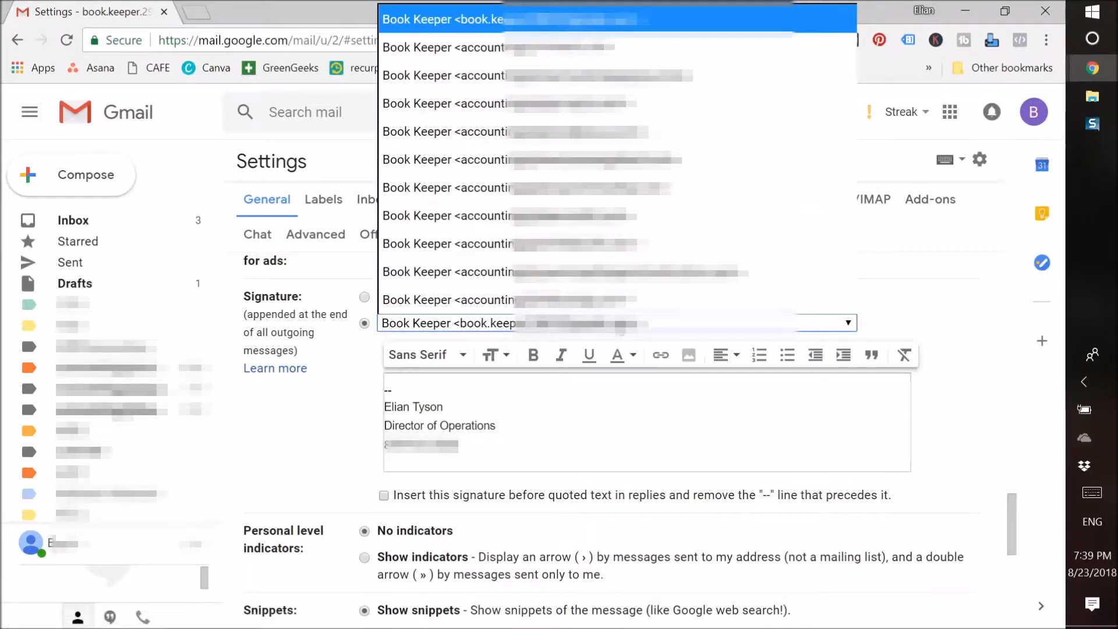
left_click(619, 324)
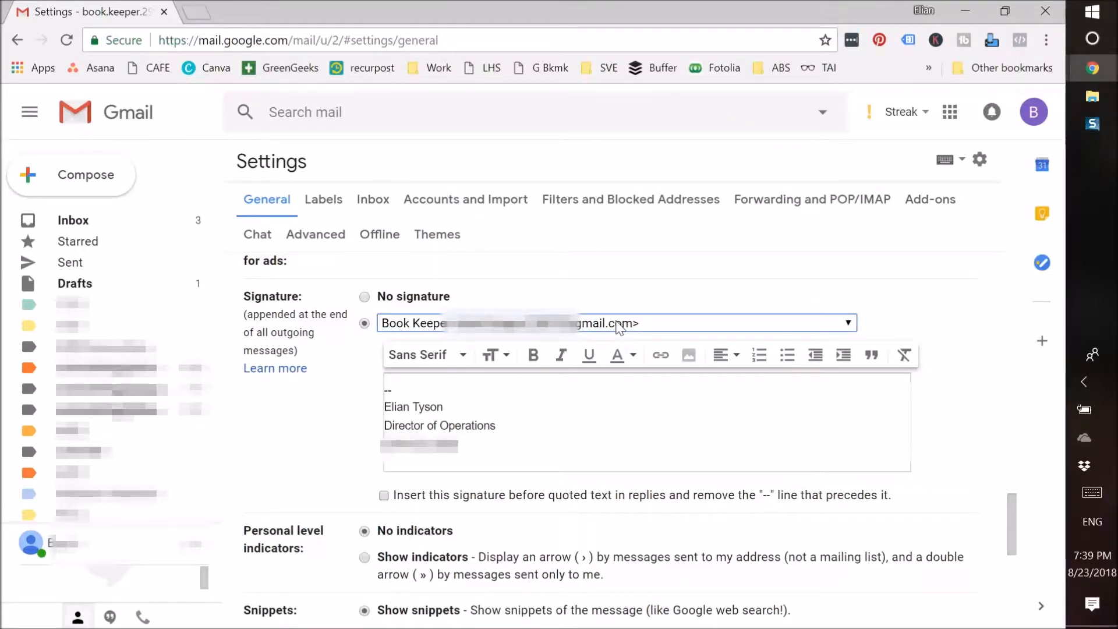
left_click(619, 324)
left_click(619, 324)
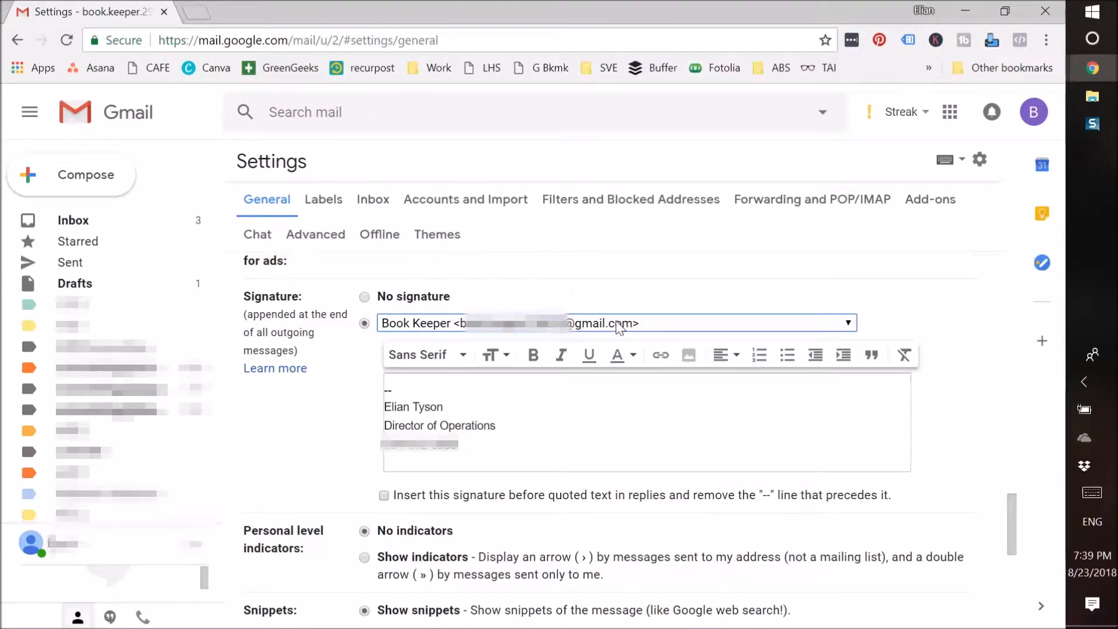
left_click_drag(1008, 510, 1001, 269)
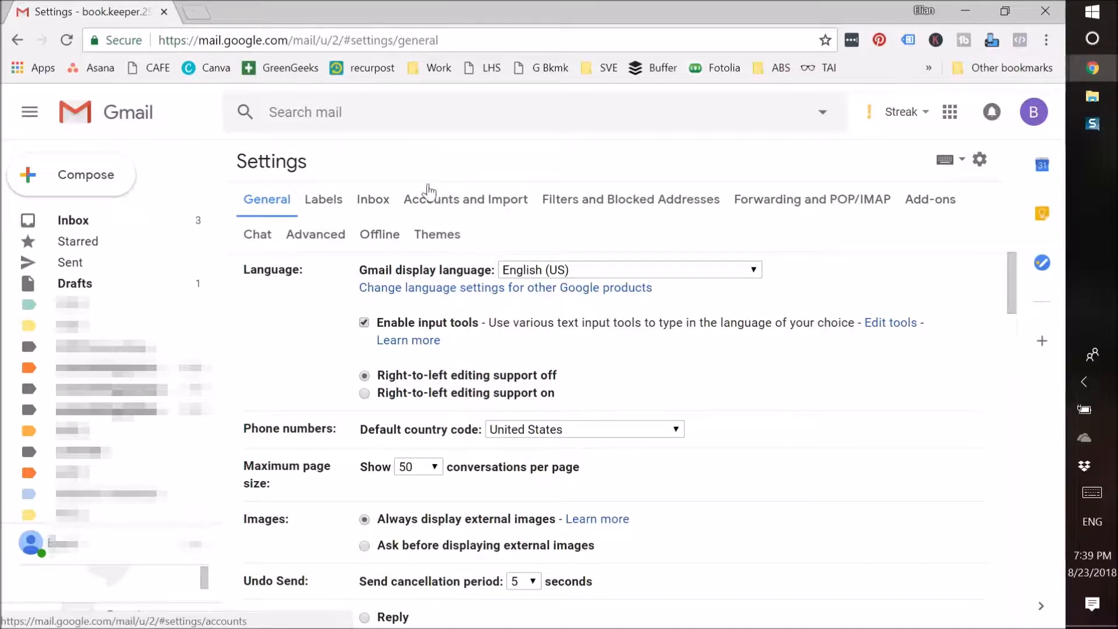
Step: Review Accounts and Import: the Send mail as addresses and five checked external mail accounts
left_click(458, 199)
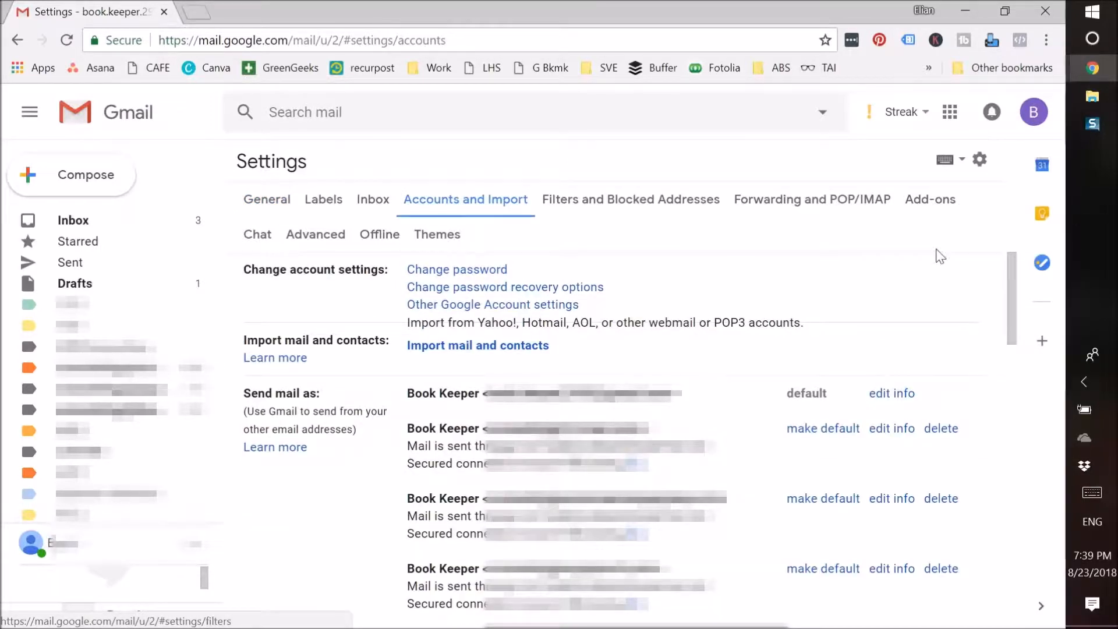
scroll(1024, 302, "down", 5)
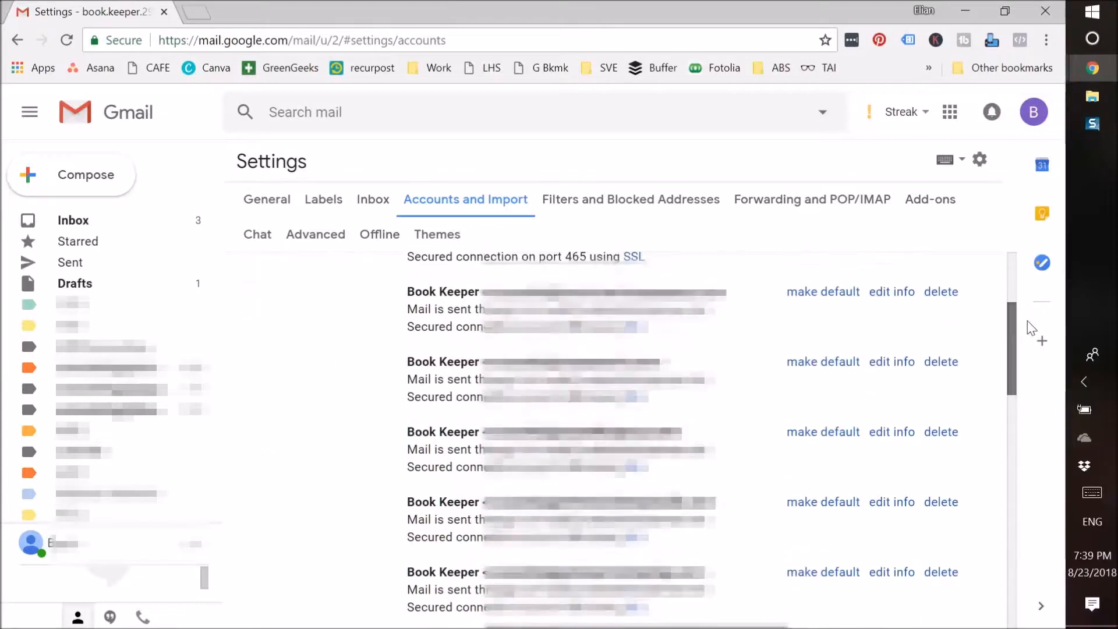
scroll(1033, 353, "down", 9)
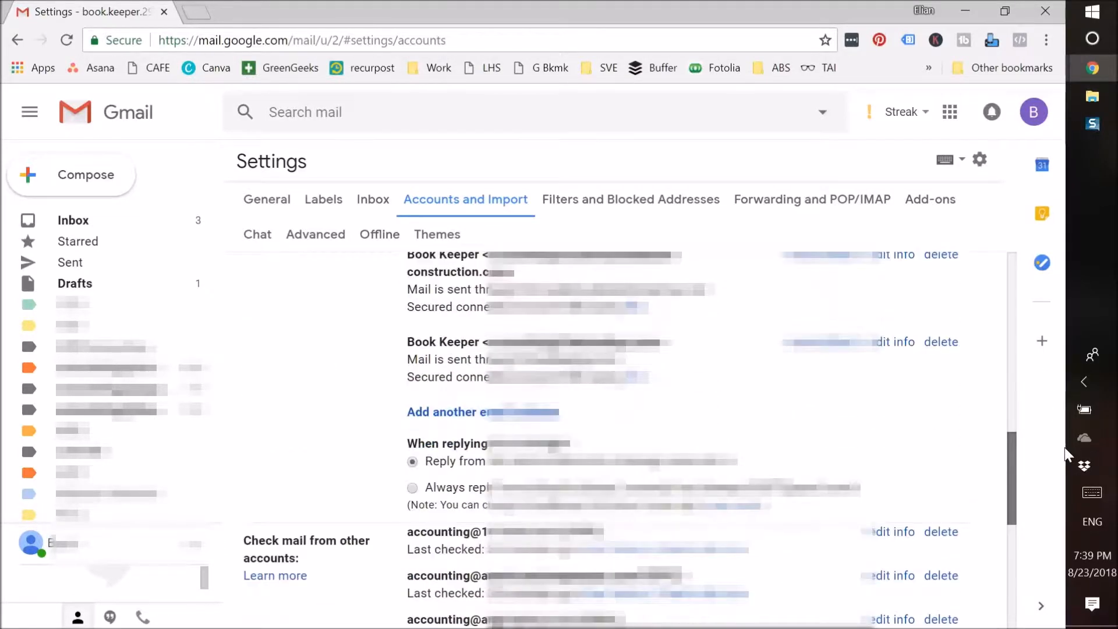
scroll(1071, 489, "down", 3)
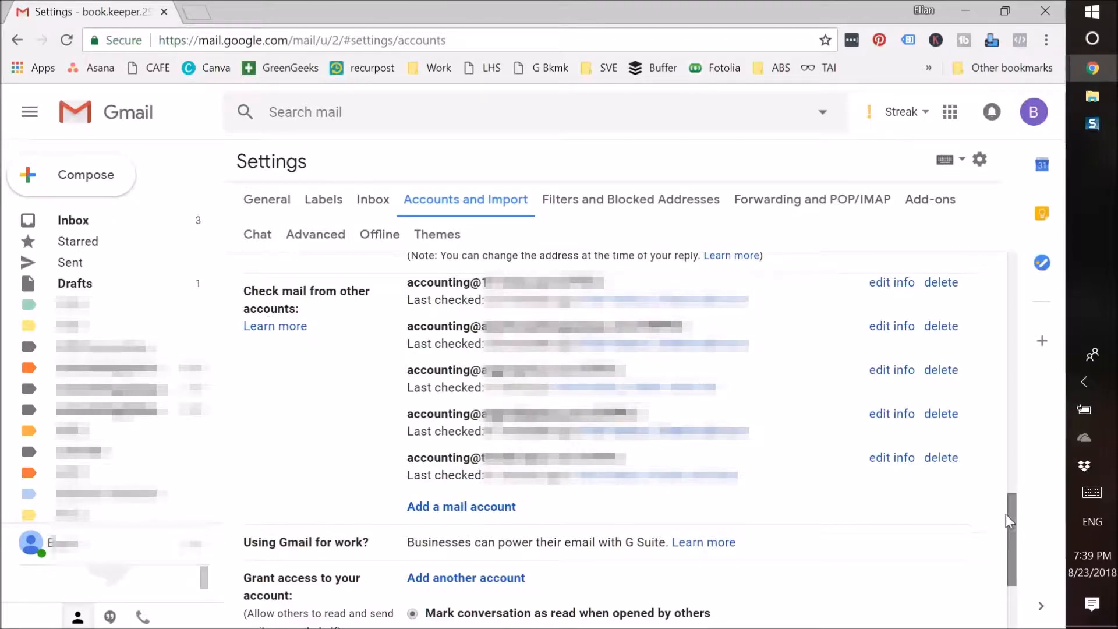
left_click_drag(1013, 523, 1014, 538)
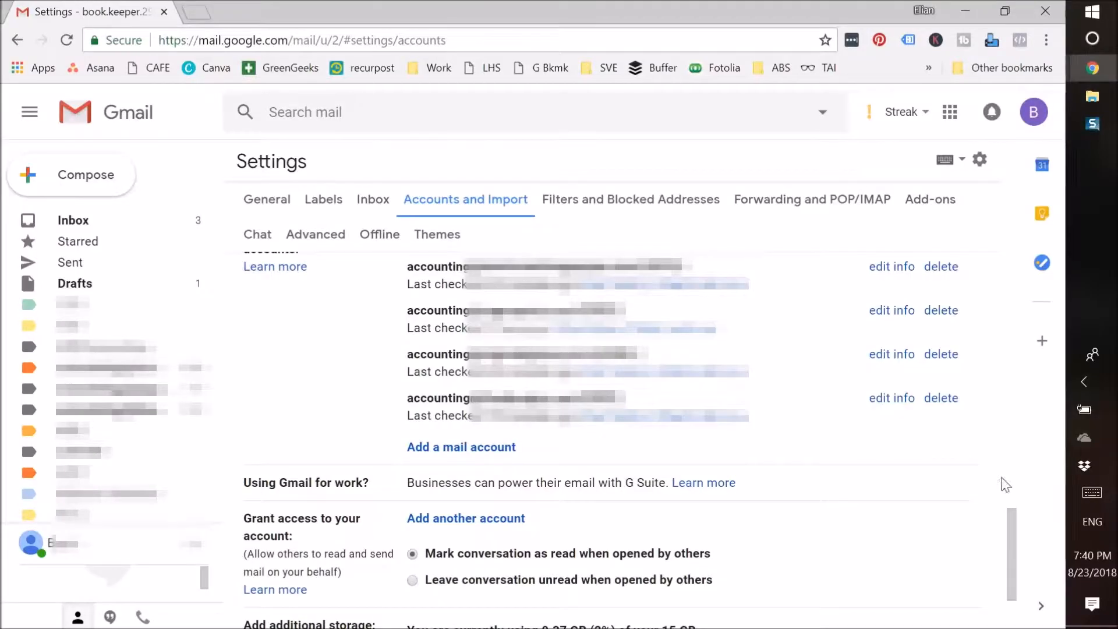
left_click_drag(1014, 534, 1013, 515)
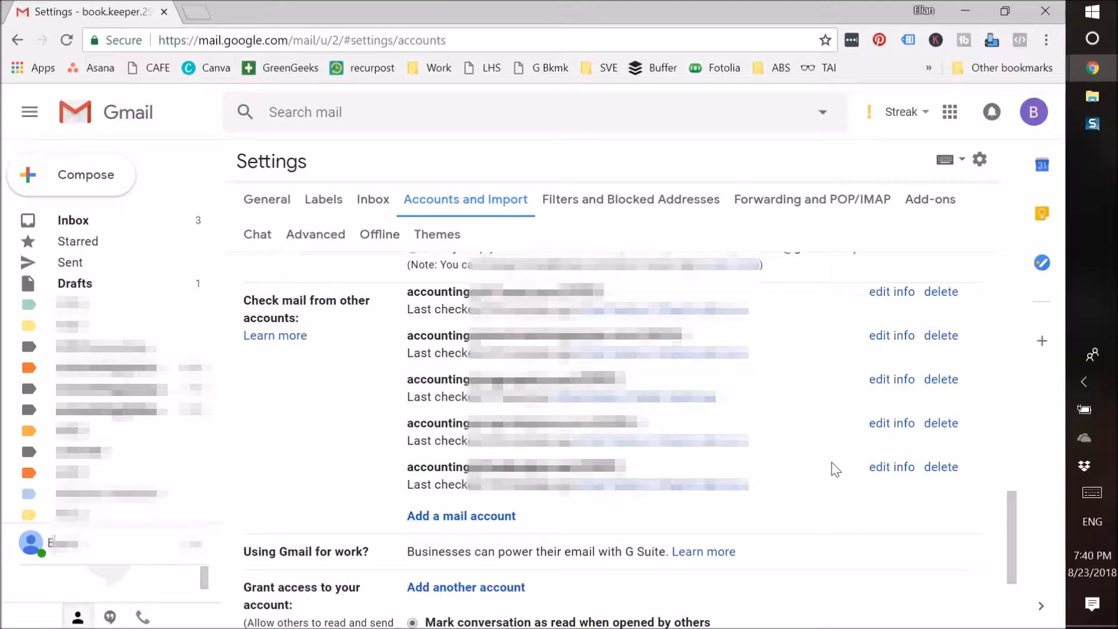
left_click_drag(1013, 511, 1026, 549)
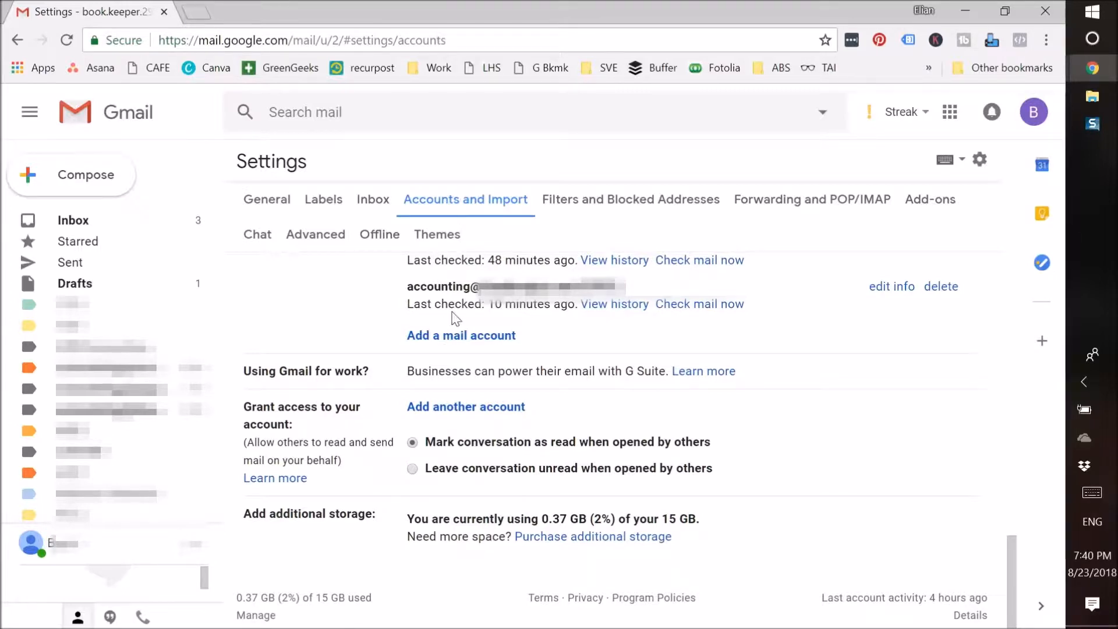
Step: Try linking another mail account by its email address, then close the window after the maximum-accounts error
left_click(457, 338)
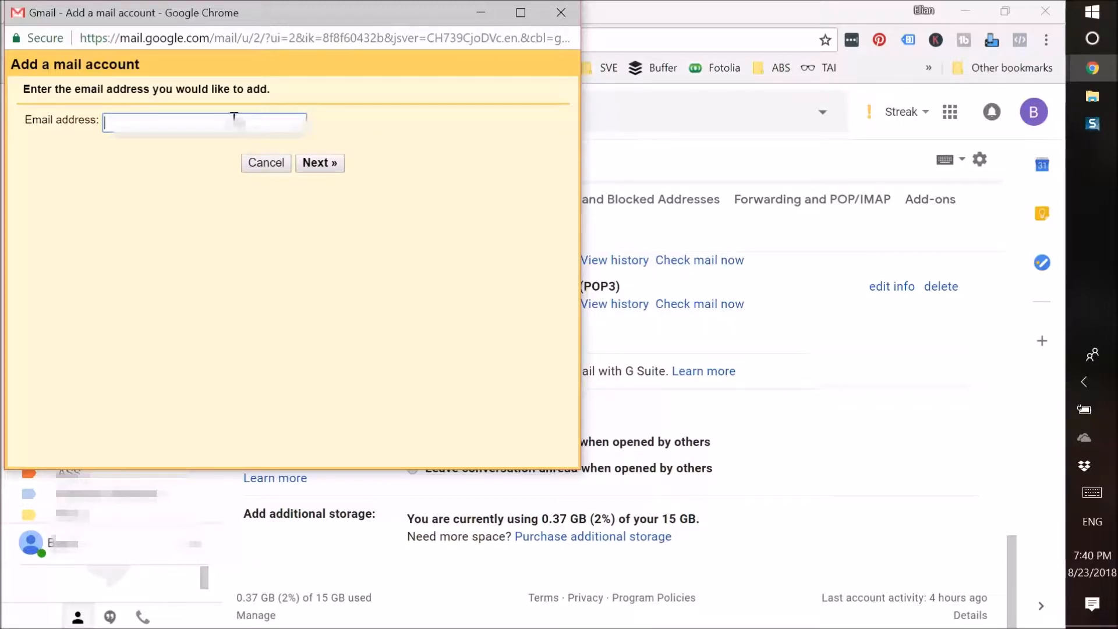
left_click_drag(249, 18, 337, 140)
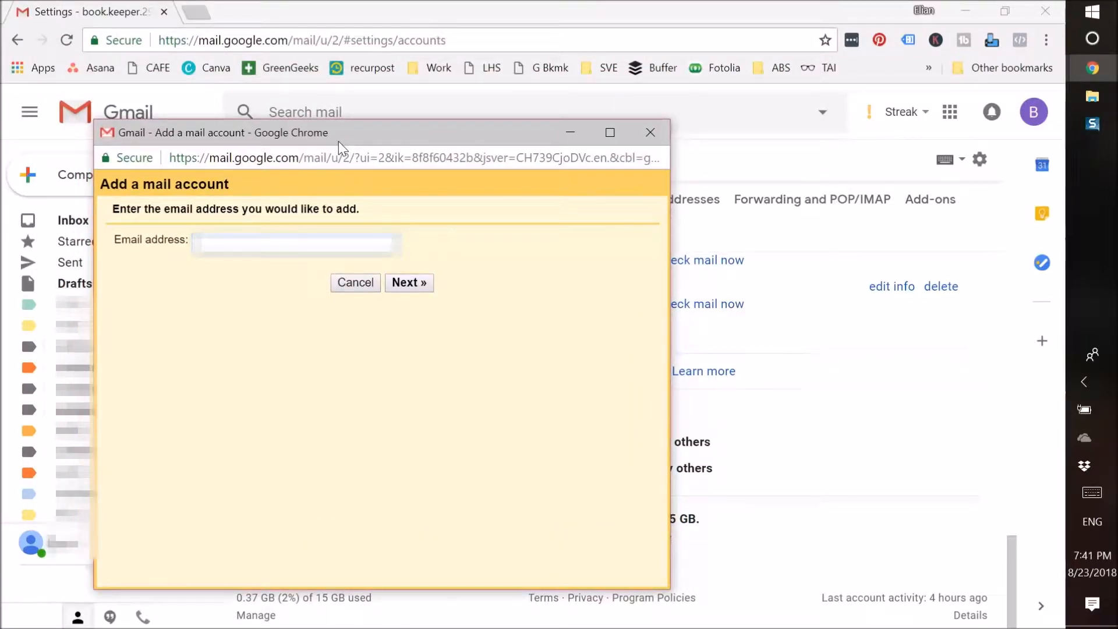
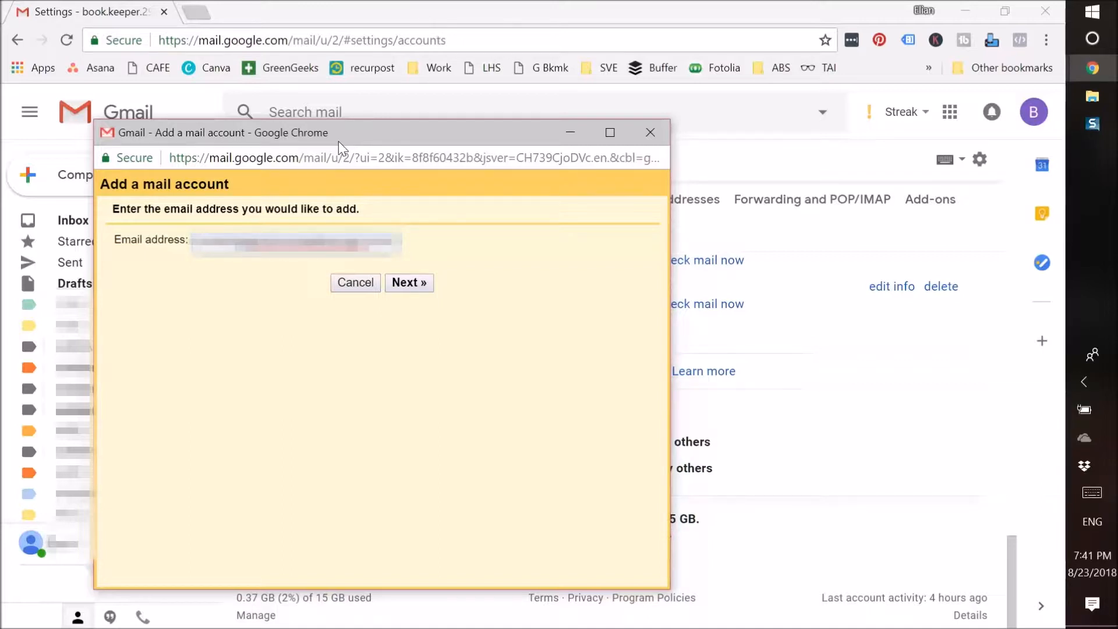
left_click(421, 285)
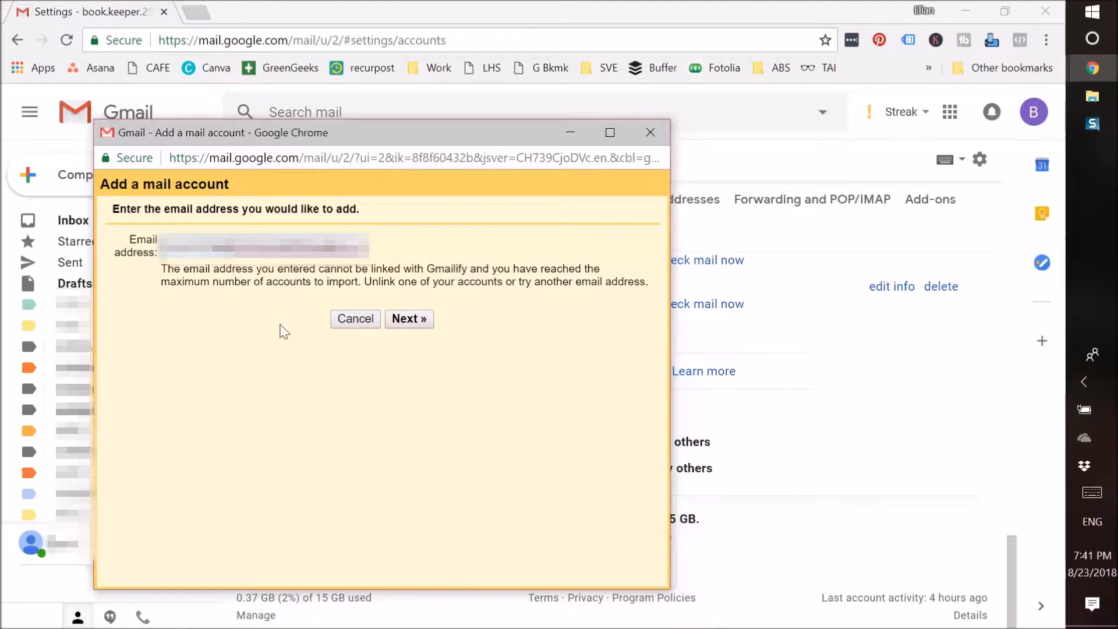
left_click(657, 133)
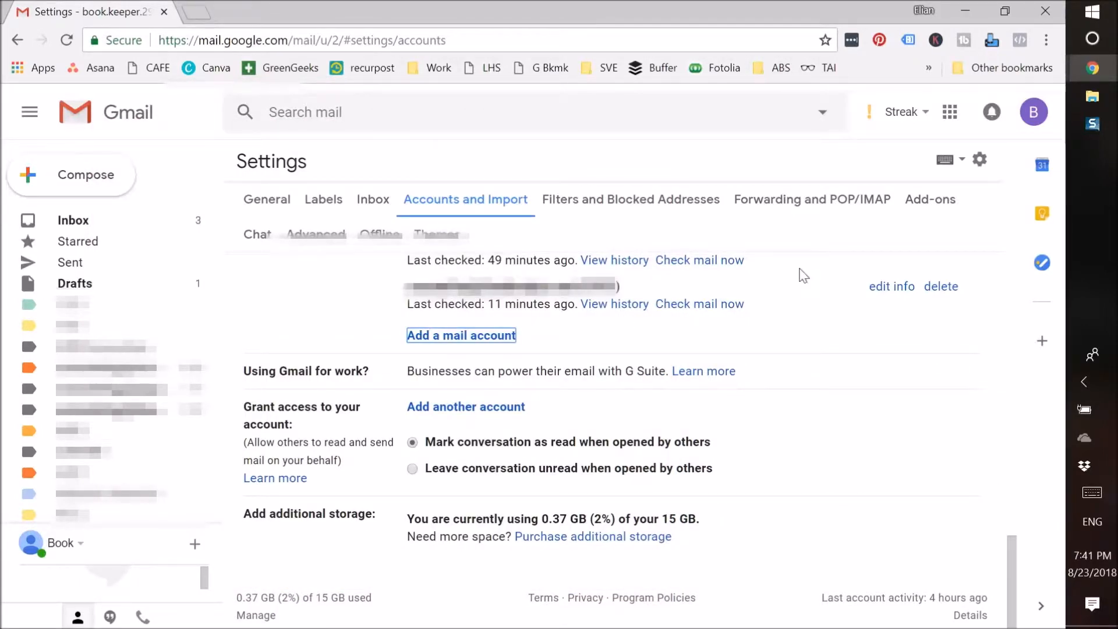
left_click(891, 287)
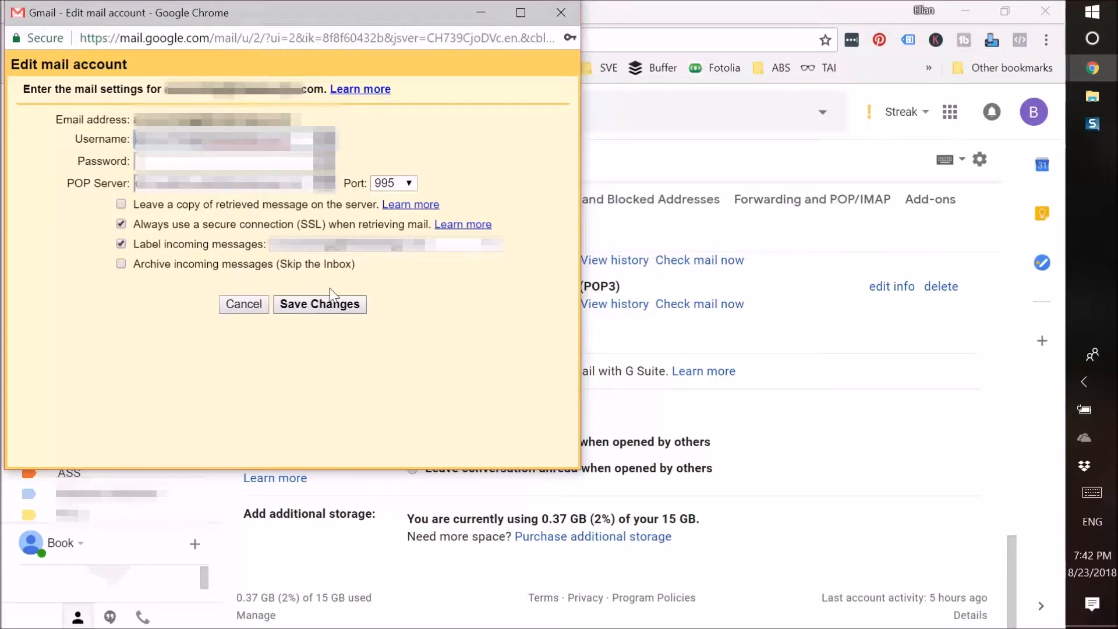
left_click(561, 12)
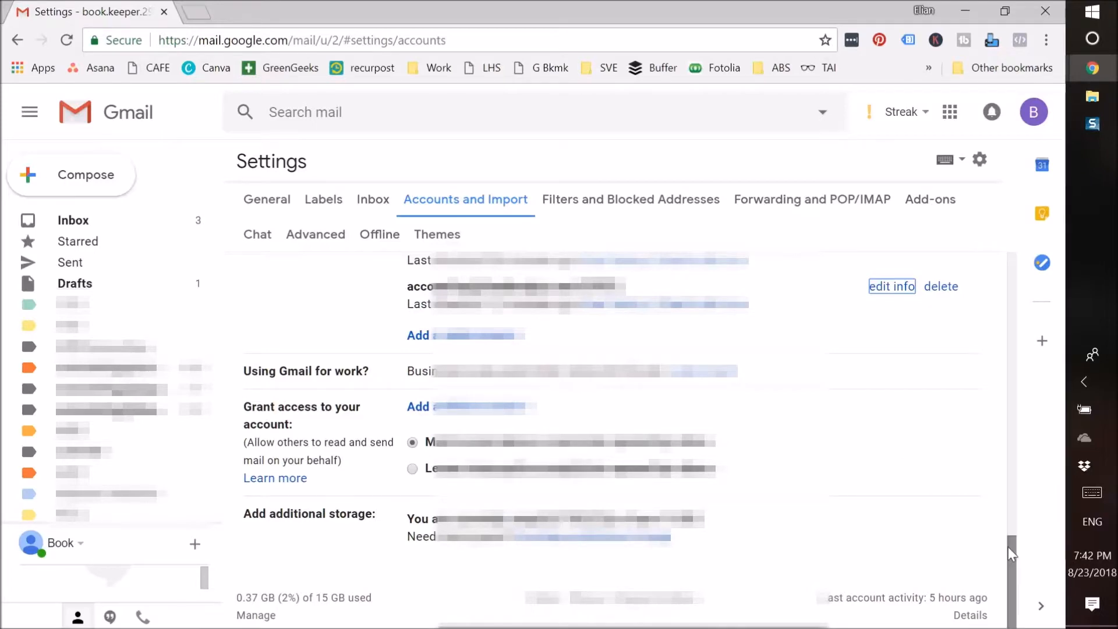
left_click_drag(1008, 547, 1012, 471)
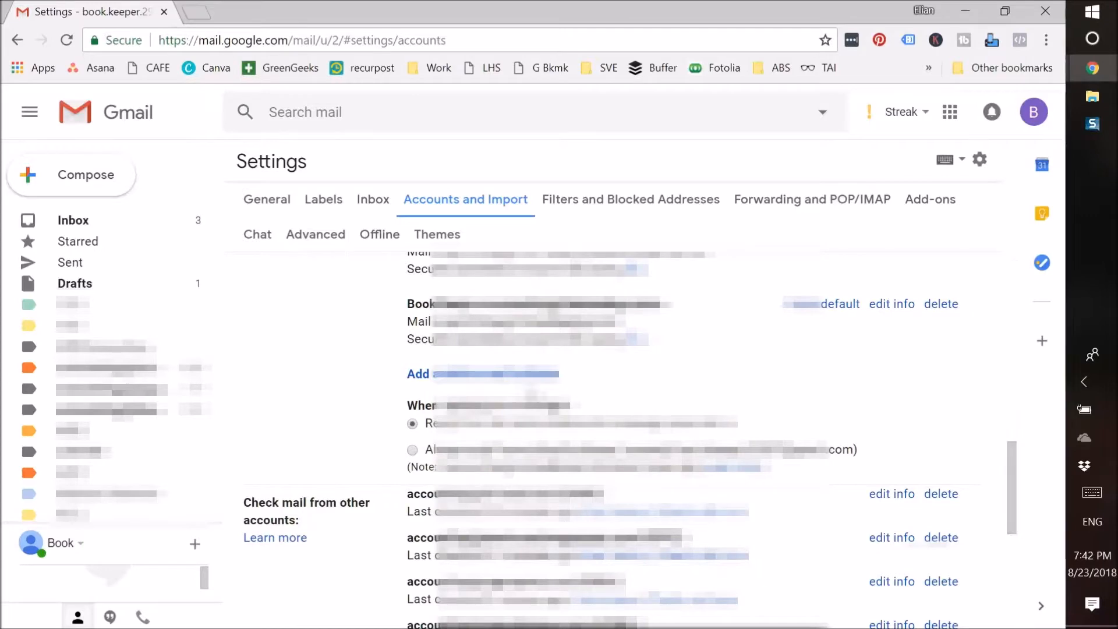
left_click(454, 375)
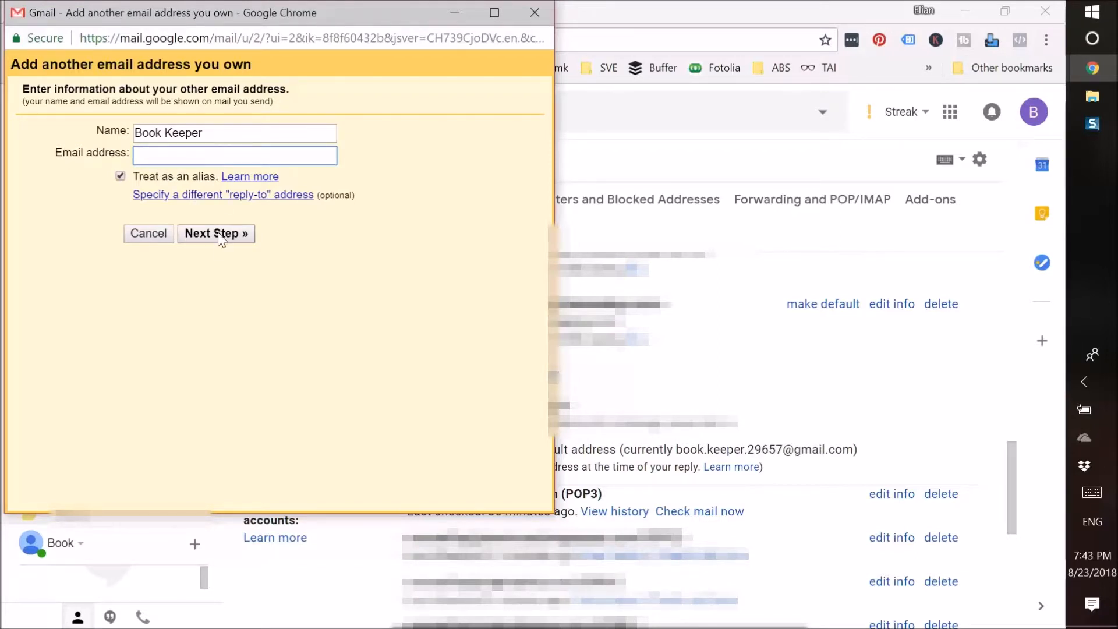
left_click(533, 11)
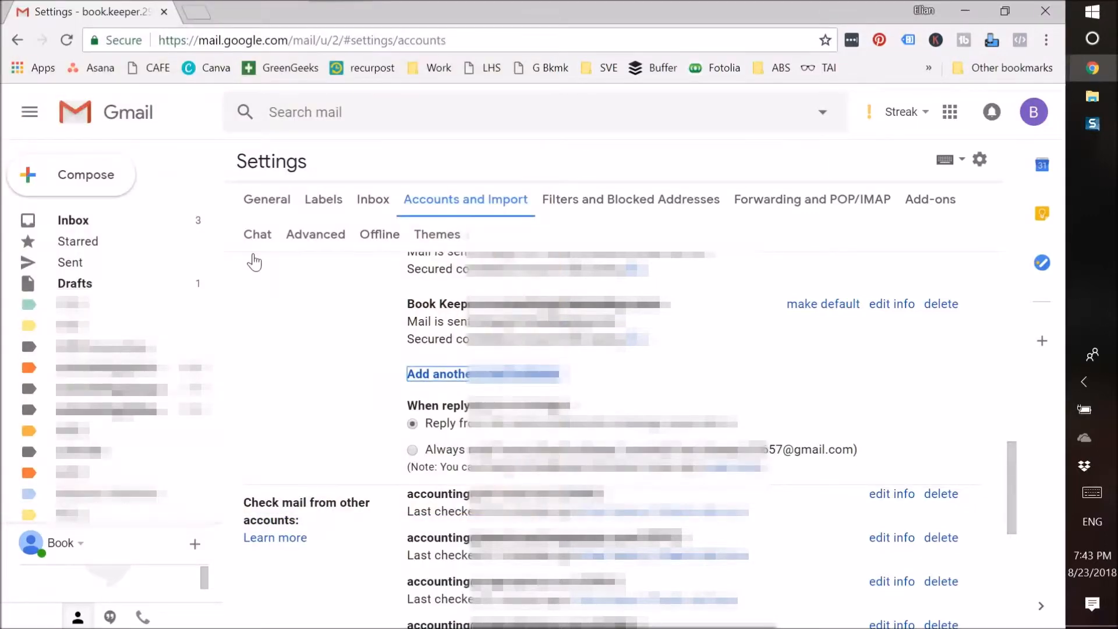
Step: Return to the inbox, reopen Settings, and scroll the General tab down to Signature
left_click(69, 226)
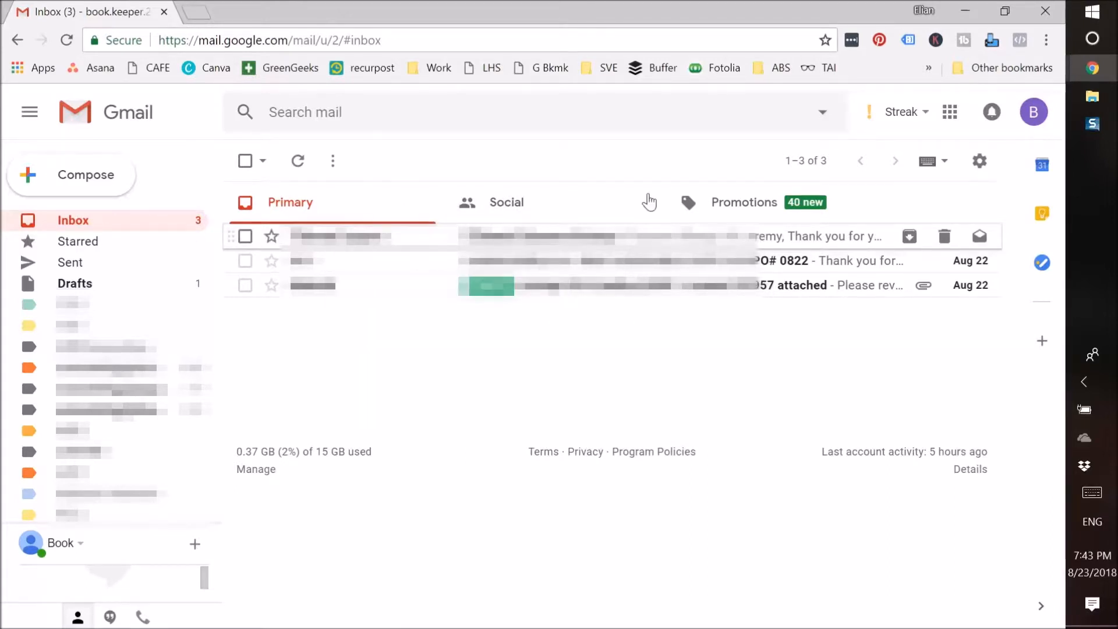
left_click(980, 163)
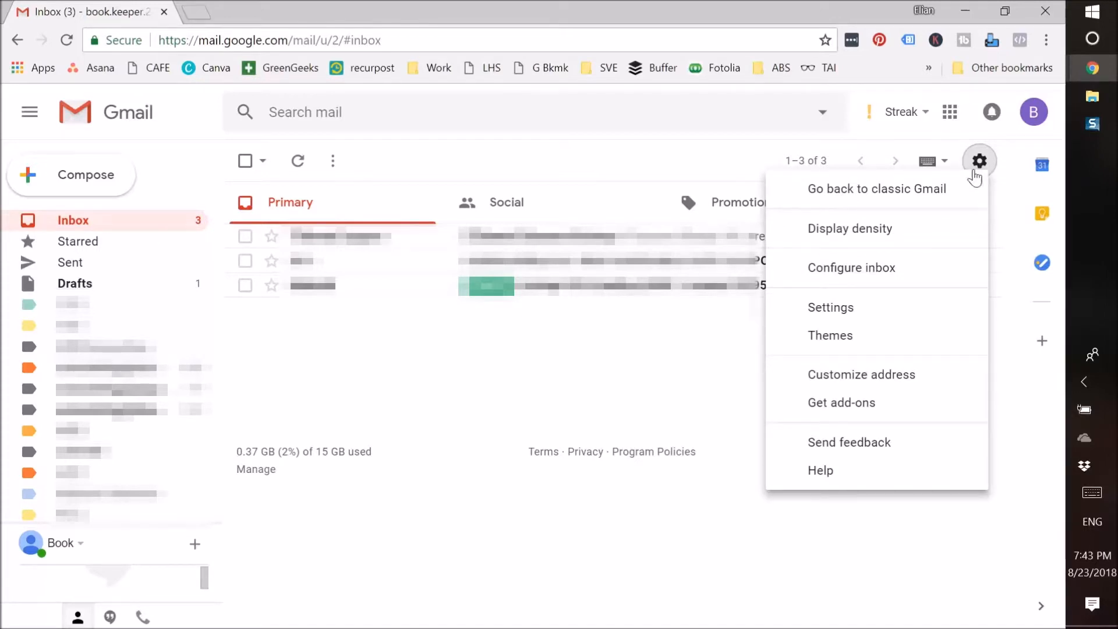
left_click(837, 312)
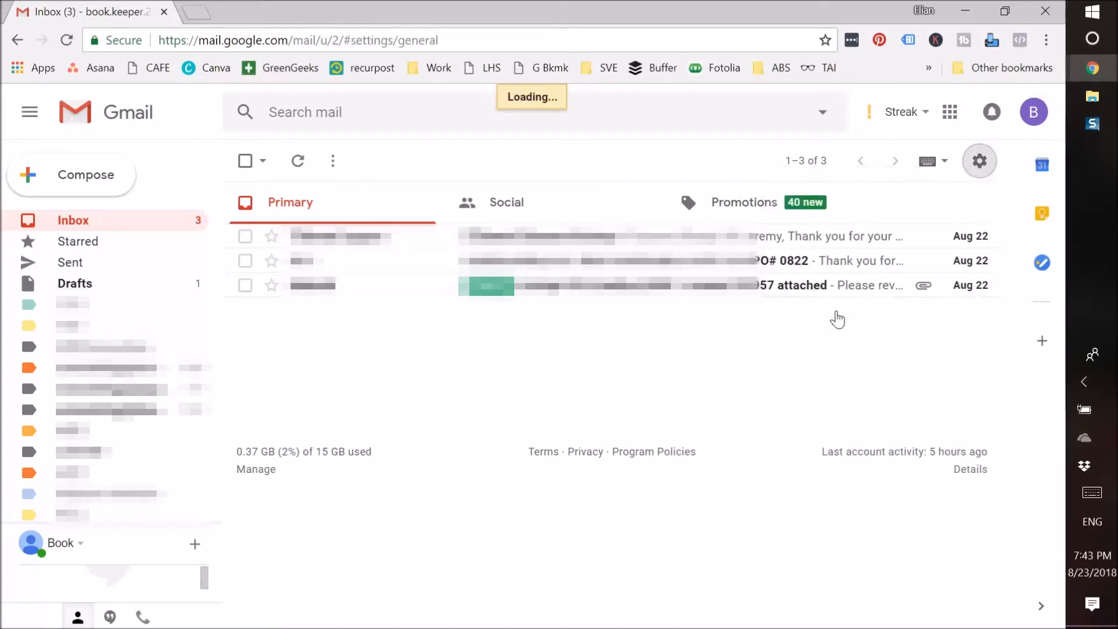
mouse_move(1011, 280)
left_mouse_down()
mouse_move(1106, 455)
mouse_move(1117, 529)
left_mouse_up()
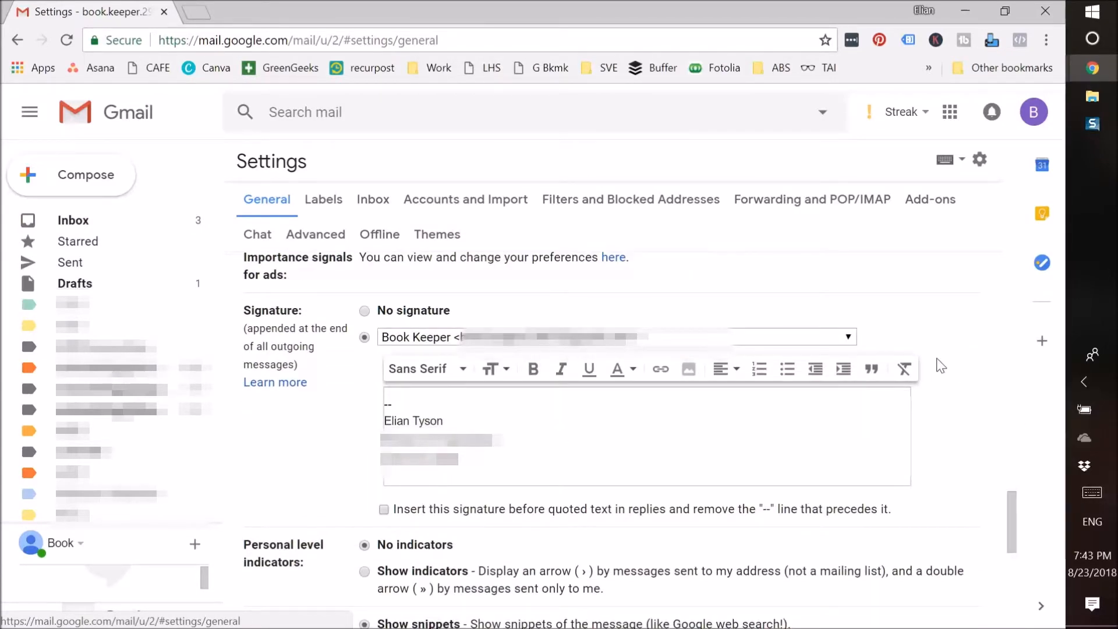
Step: Switch the signature dropdown to another Book Keeper address showing its Director of Operations signature
left_click(851, 337)
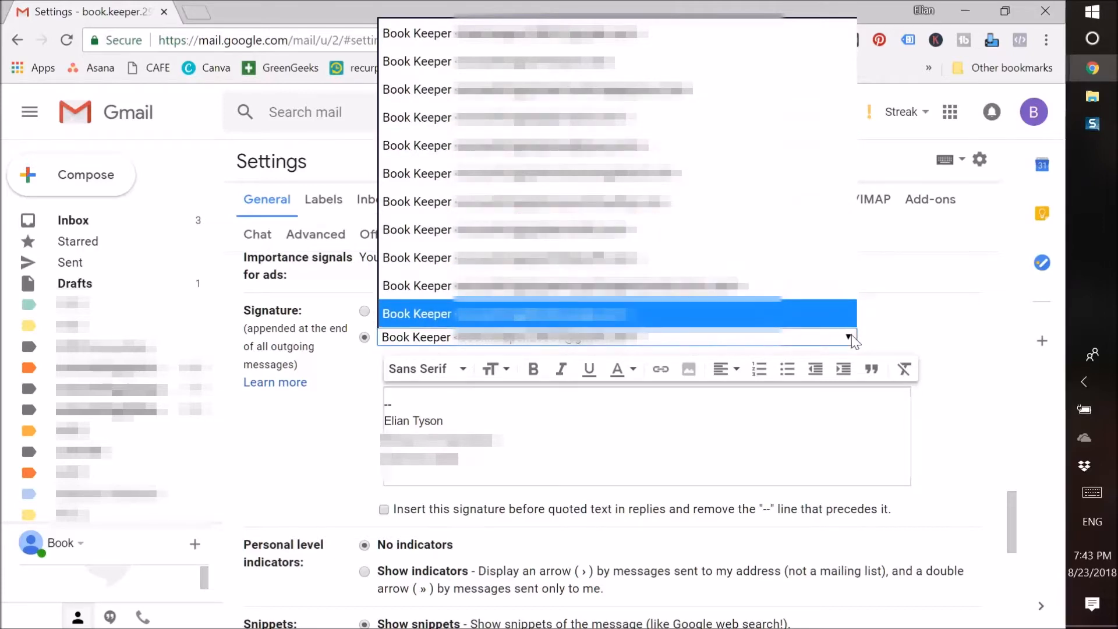
left_click(933, 329)
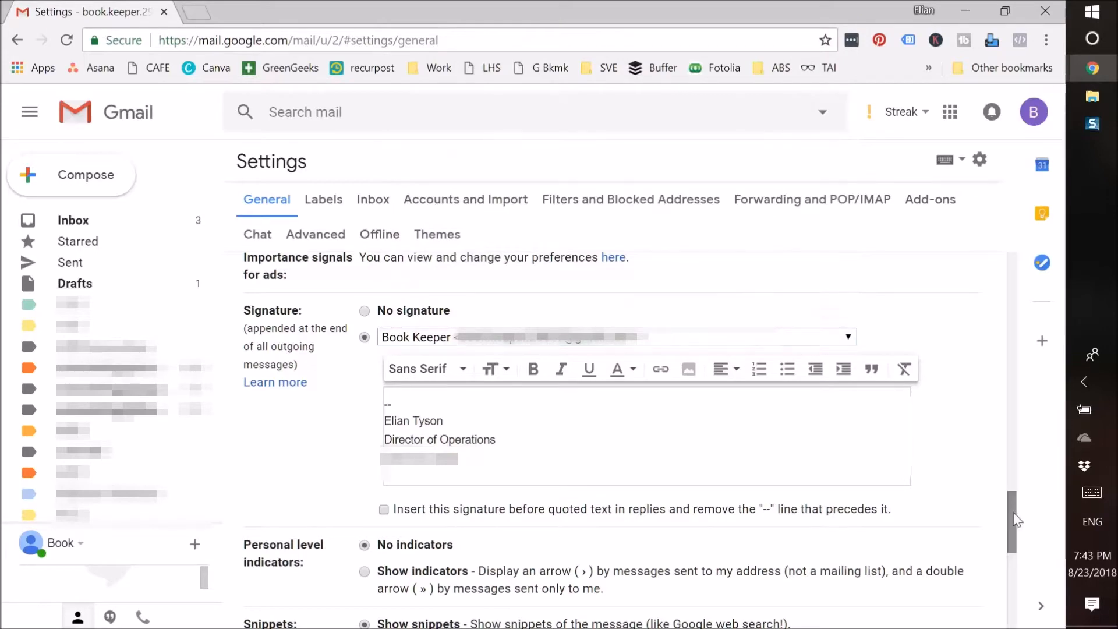
mouse_move(1015, 518)
left_mouse_down()
mouse_move(1007, 418)
mouse_move(966, 267)
mouse_move(830, 261)
left_mouse_up()
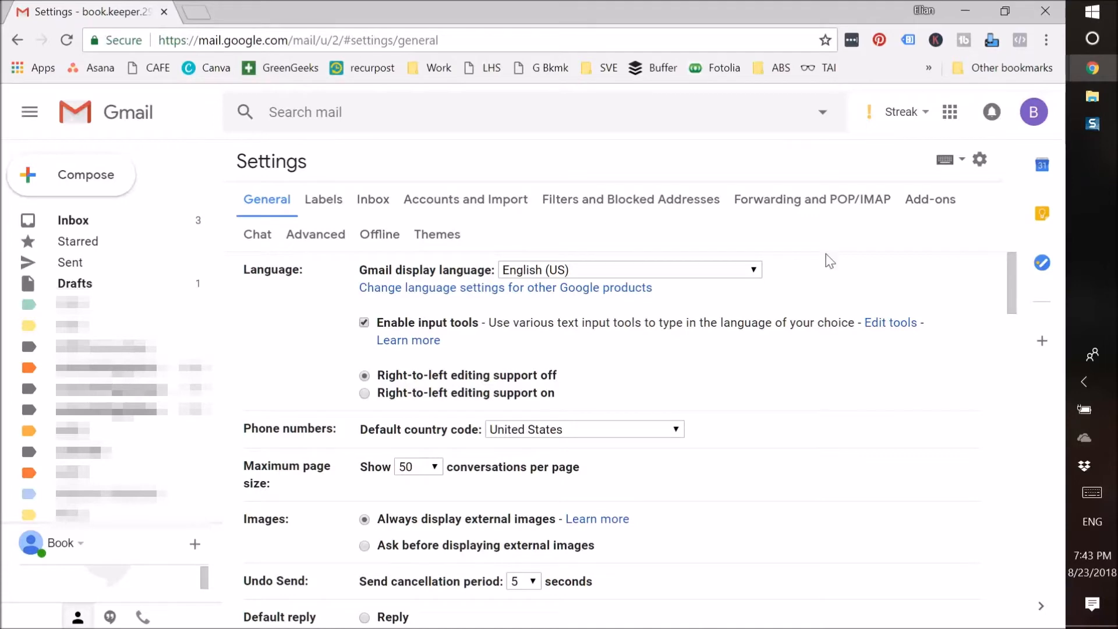
left_click(475, 199)
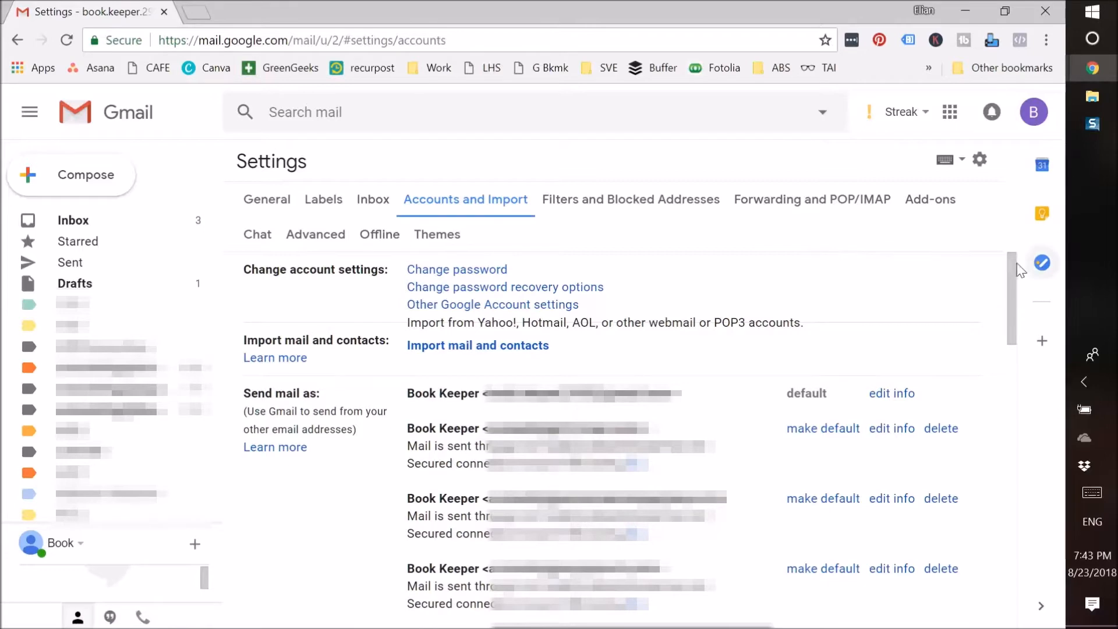
left_click_drag(1016, 281, 1024, 312)
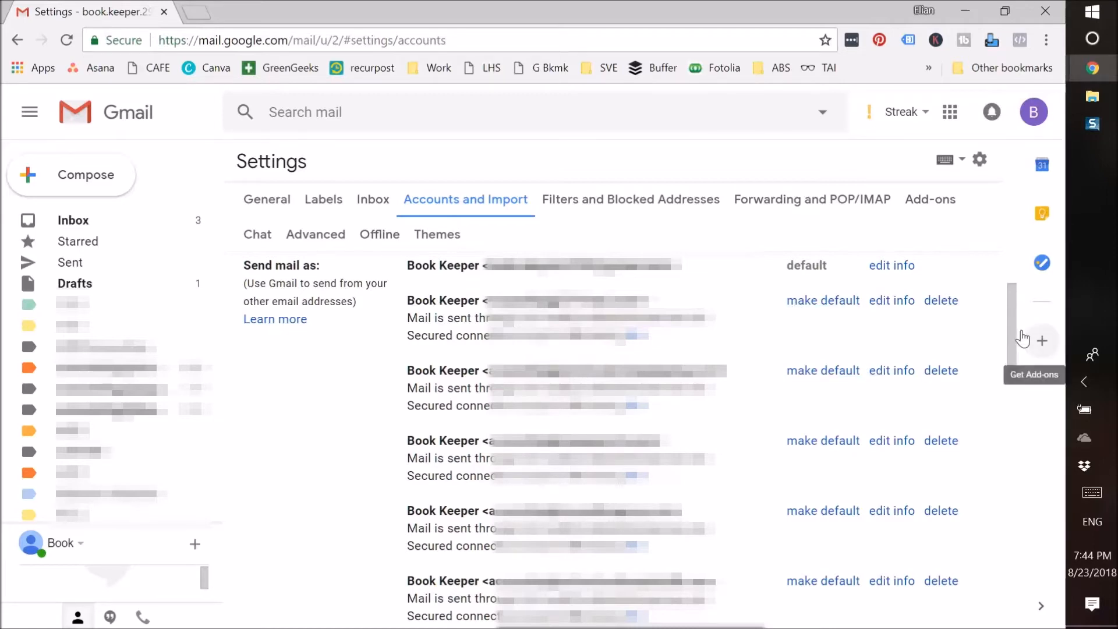
scroll(1025, 364, "down", 5)
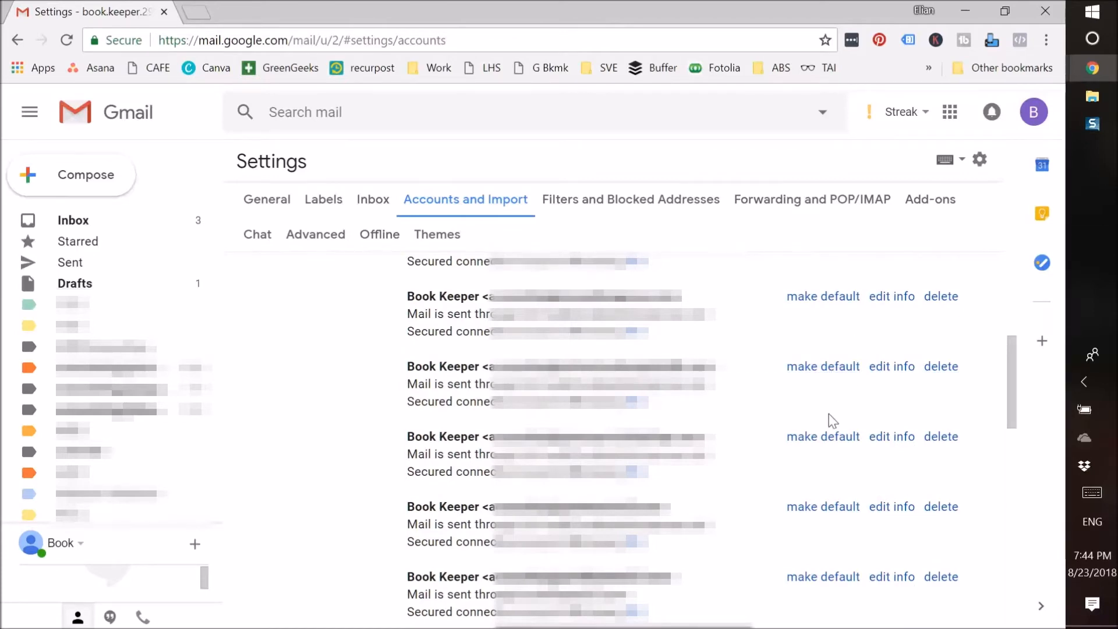
left_click_drag(1009, 400, 1063, 539)
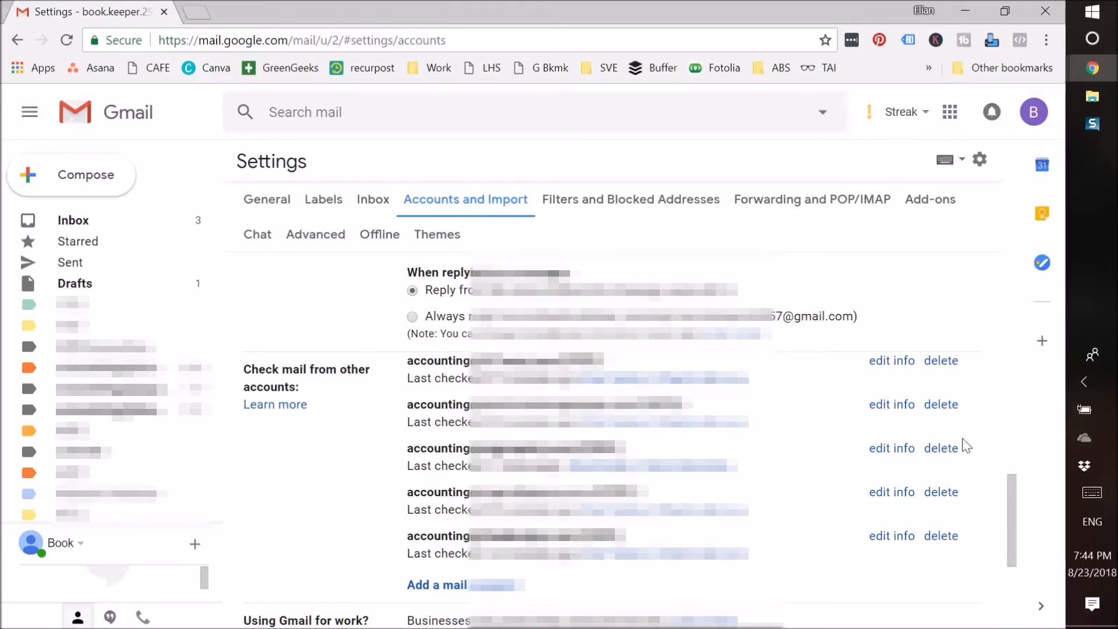
left_click_drag(1007, 487, 1007, 223)
left_click(255, 211)
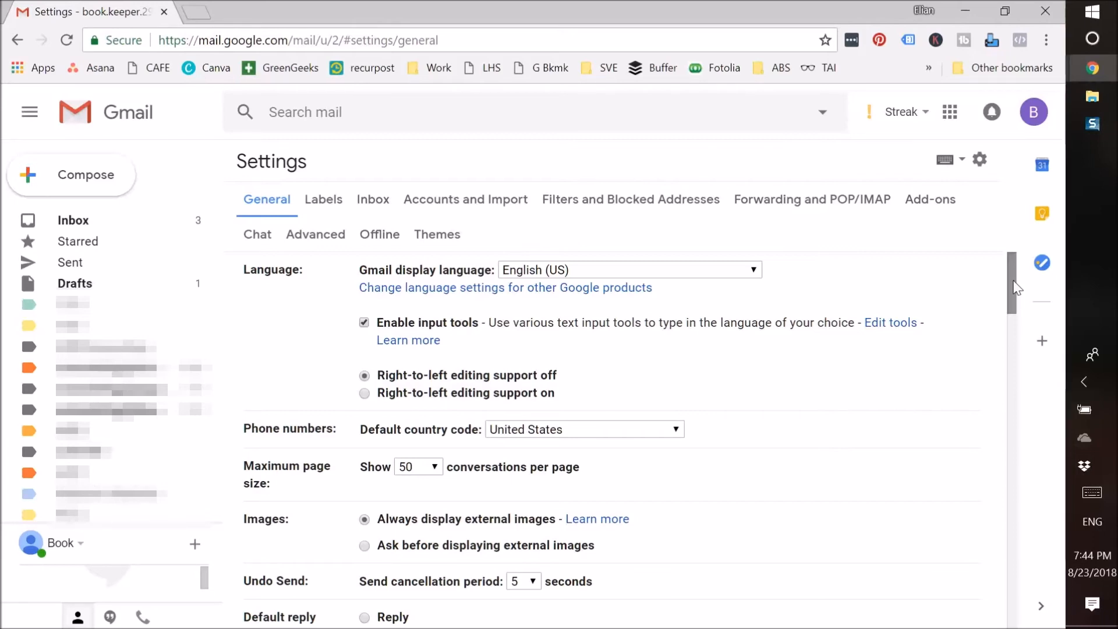
Step: Check the Signature section once more, then go back to the inbox's three Primary messages
left_click_drag(1016, 288, 1020, 525)
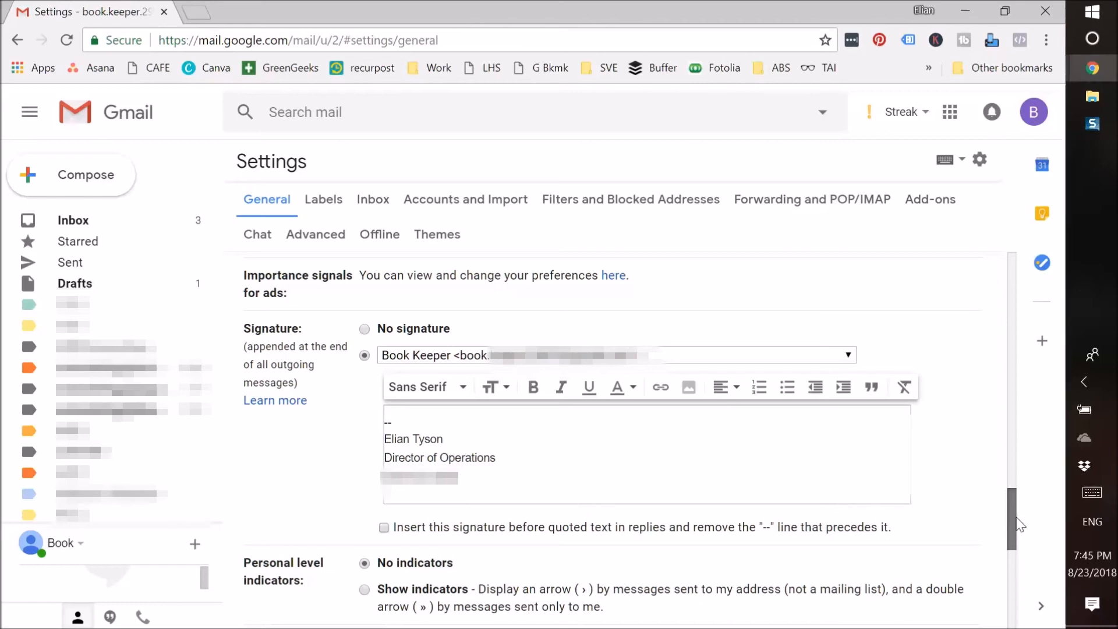
mouse_move(1020, 525)
left_mouse_down()
mouse_move(1015, 592)
mouse_move(990, 253)
left_mouse_up()
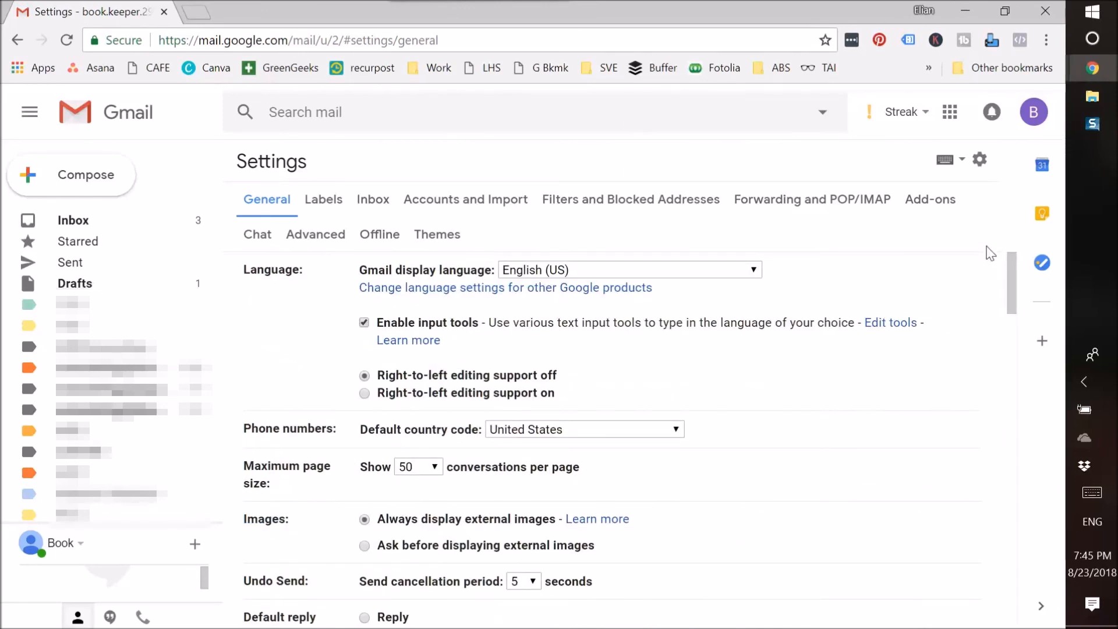
left_click(73, 224)
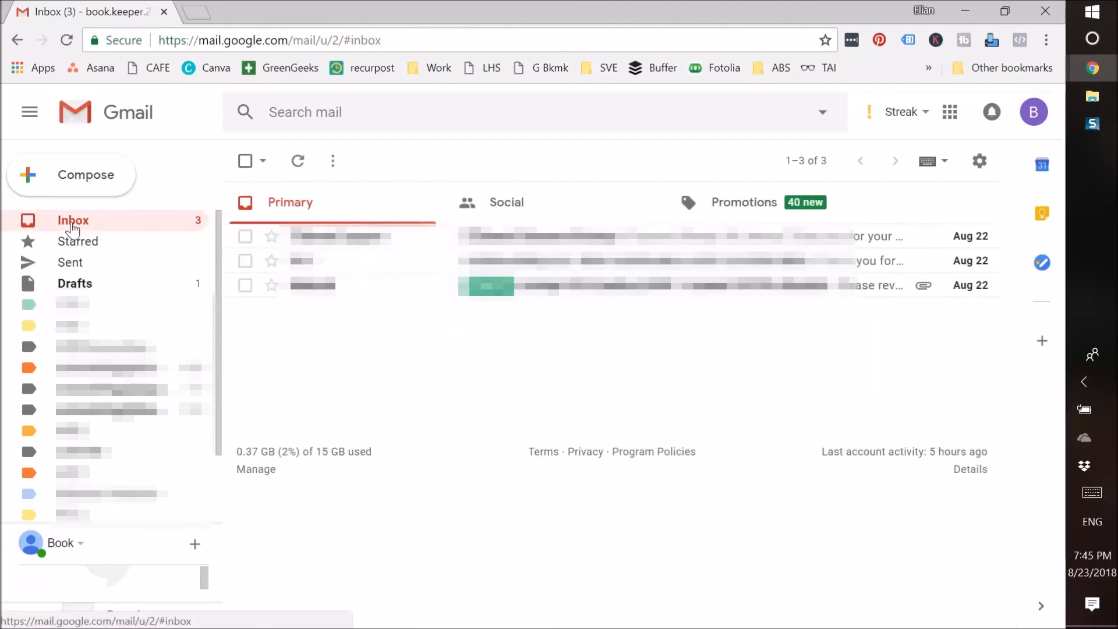